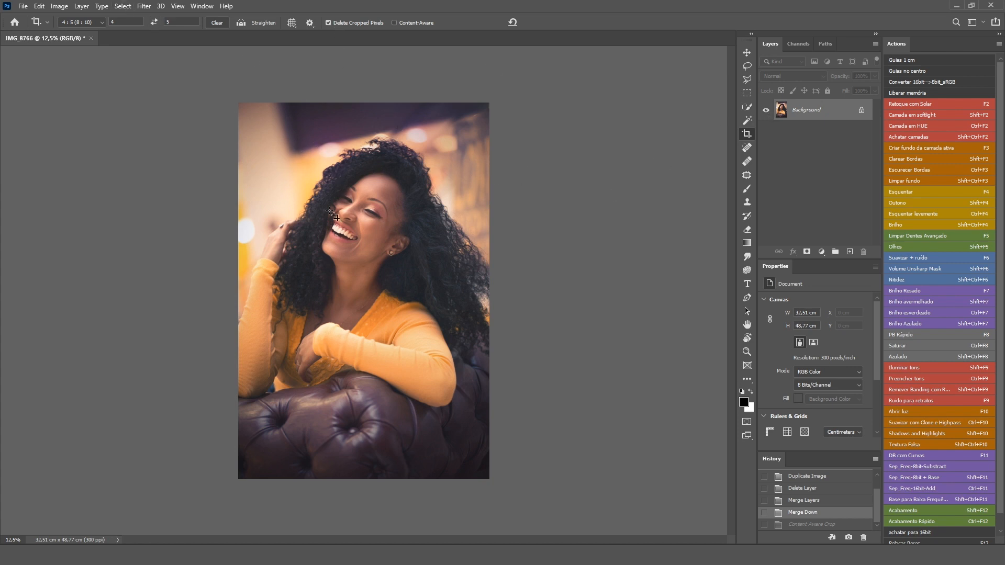
Crop the portrait to a 4:5 ratio, shifting the photo within the frame to keep space above the hair.
{"action": "left_click", "coordinate": [341, 197]}
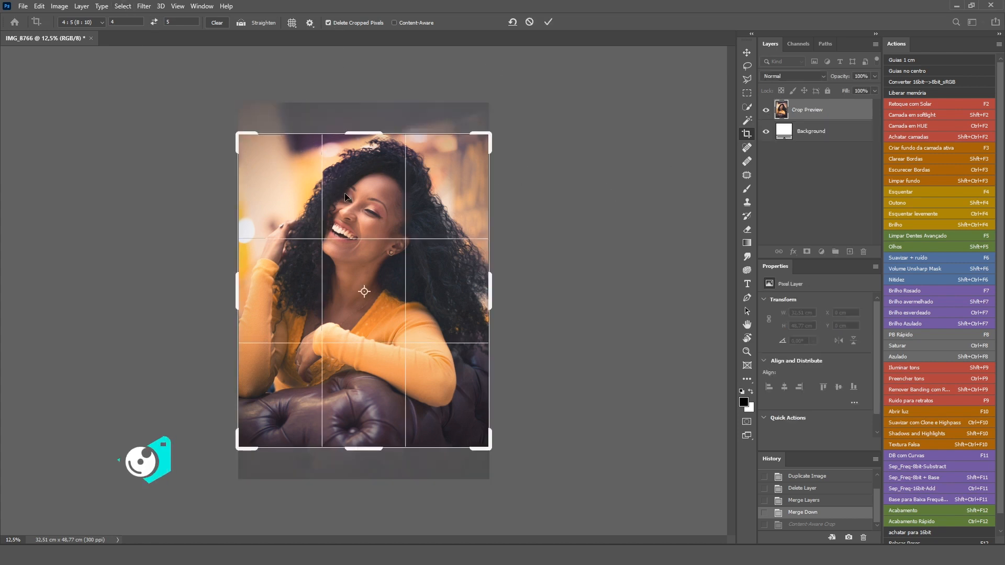
{"action": "left_click_drag", "start_coordinate": [418, 229], "coordinate": [419, 247]}
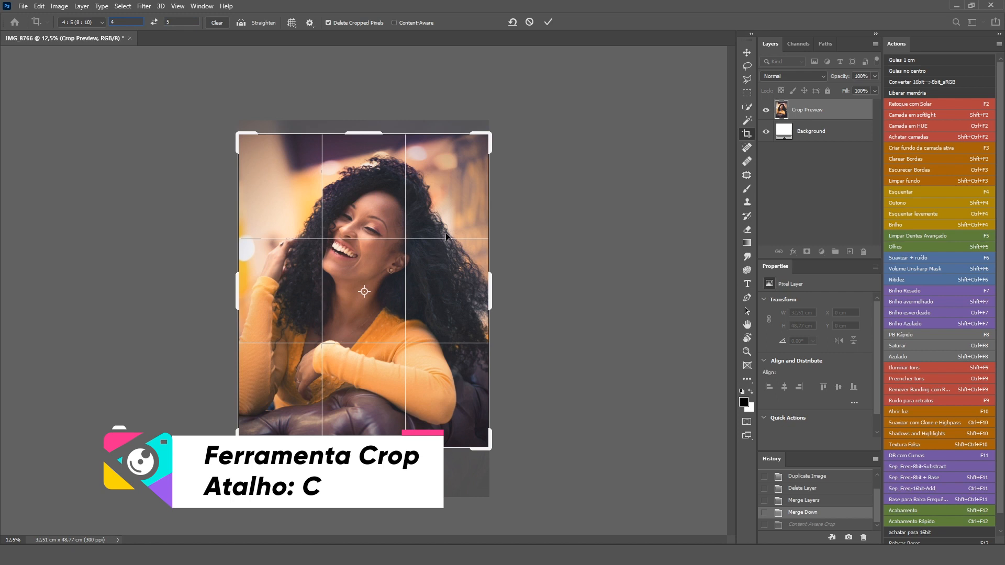
{"action": "left_click_drag", "start_coordinate": [433, 247], "coordinate": [432, 245]}
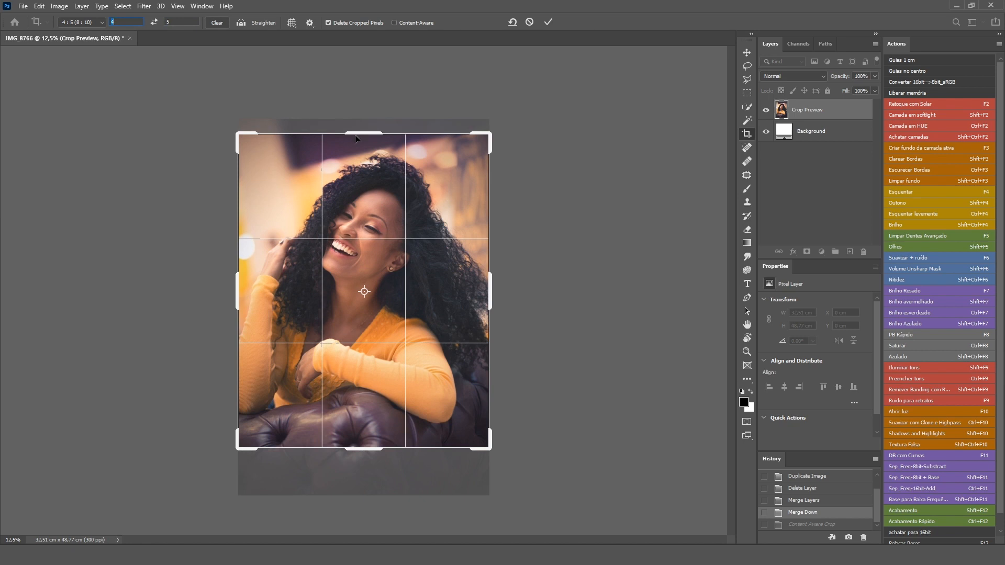
{"action": "left_click_drag", "start_coordinate": [430, 233], "coordinate": [440, 234]}
{"action": "key", "text": "Return"}
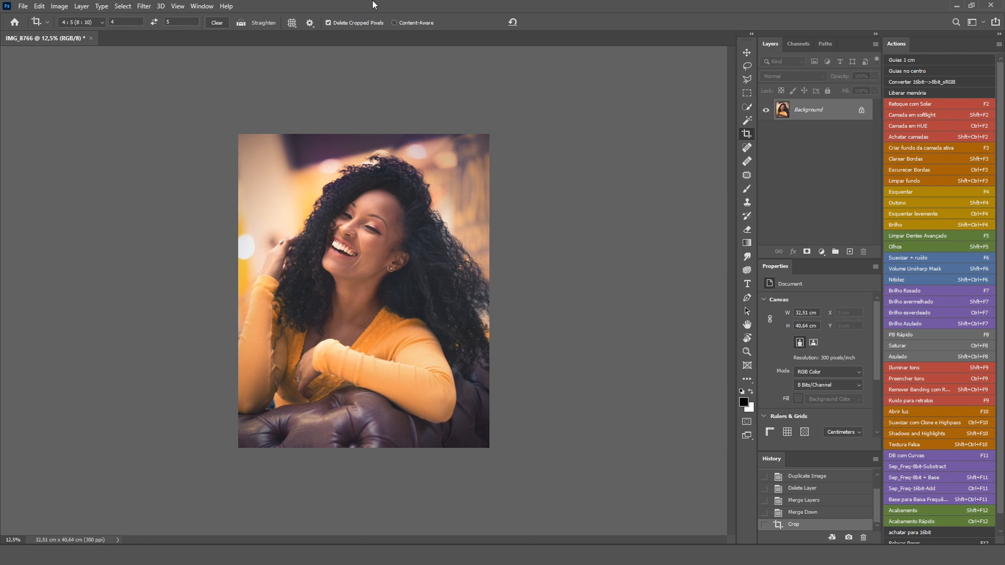
Try resizing the image to a height of 2048 pixels at 300 pixels/inch, and undo the resize.
{"action": "key", "text": "ctrl+alt+i"}
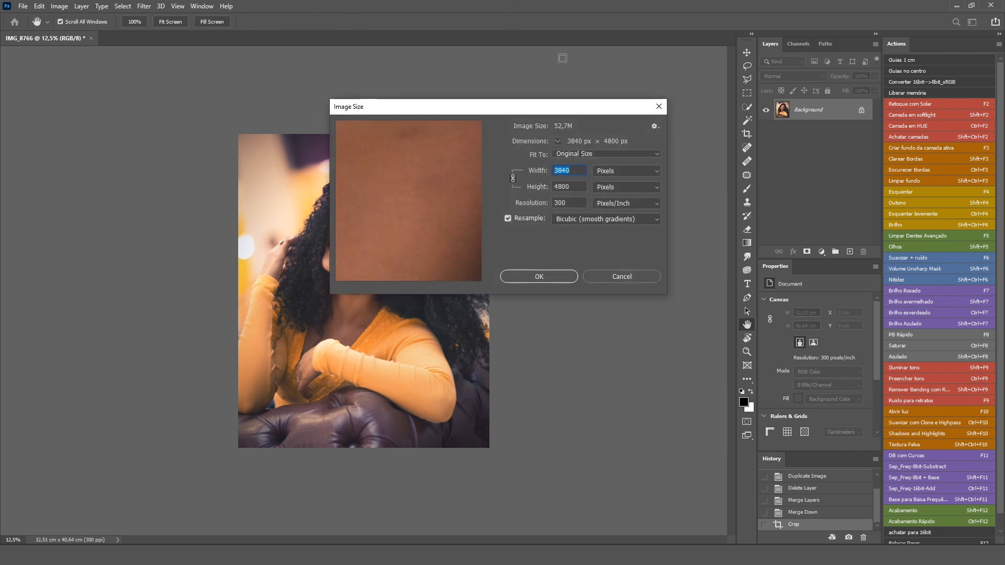
{"action": "left_click_drag", "start_coordinate": [556, 110], "coordinate": [552, 57]}
{"action": "double_click", "coordinate": [573, 131]}
{"action": "type", "text": "2048"}
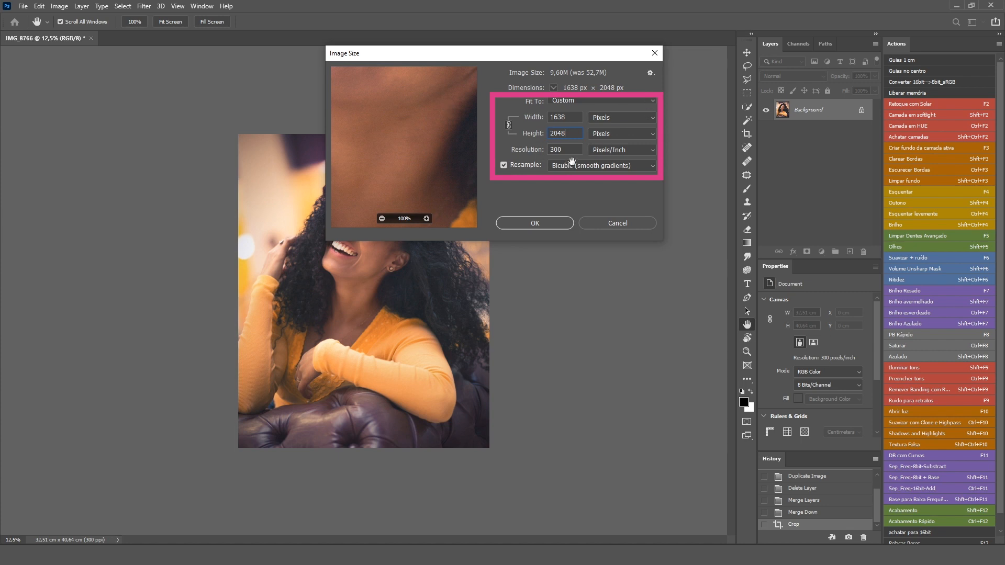
{"action": "key", "text": "Return"}
{"action": "key", "text": "ctrl+z"}
Review the resampling methods and resize the image to 13.87 × 17.34 cm at 300 pixels/inch.
{"action": "key", "text": "ctrl+alt+i"}
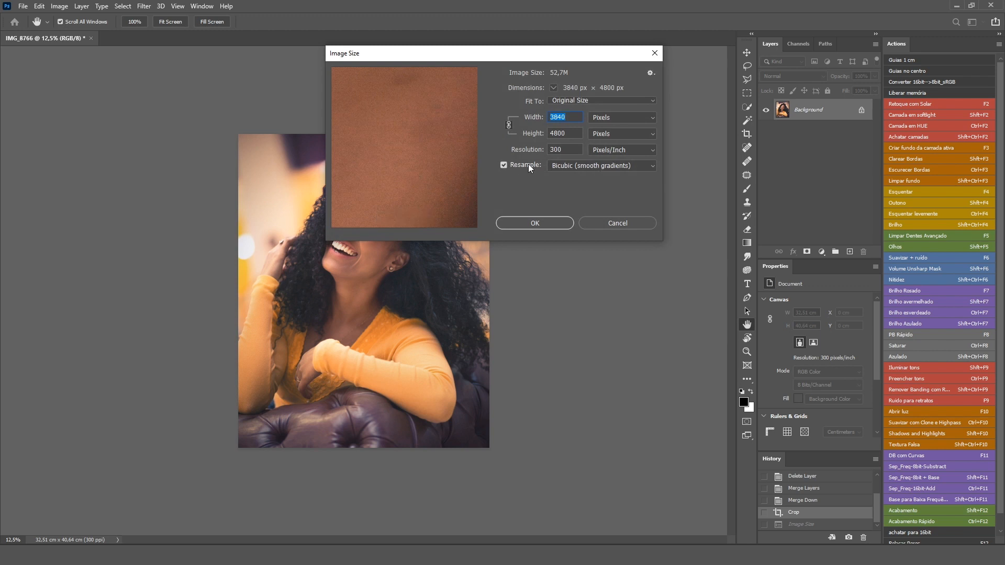
{"action": "left_click", "coordinate": [575, 166]}
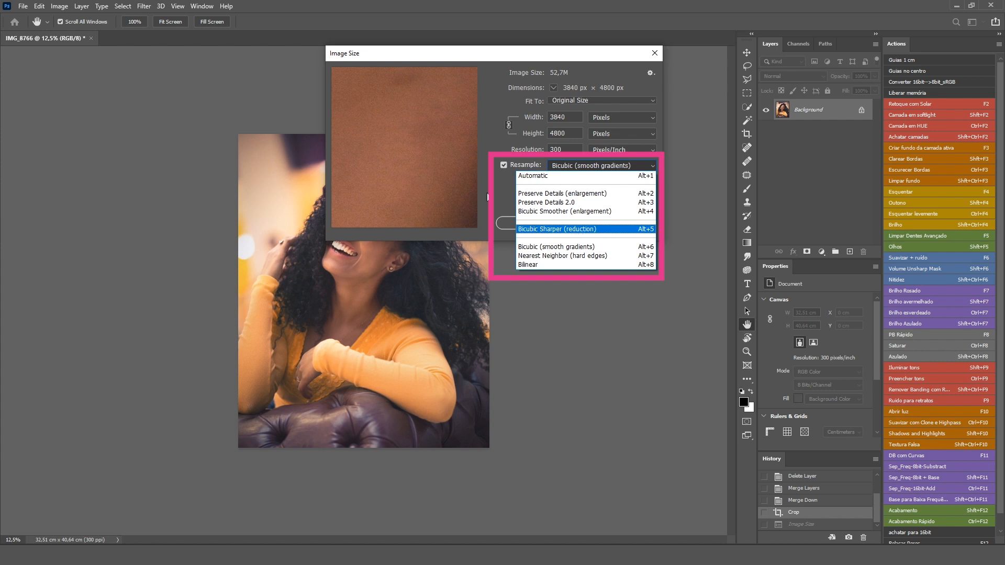
{"action": "left_click", "coordinate": [485, 185]}
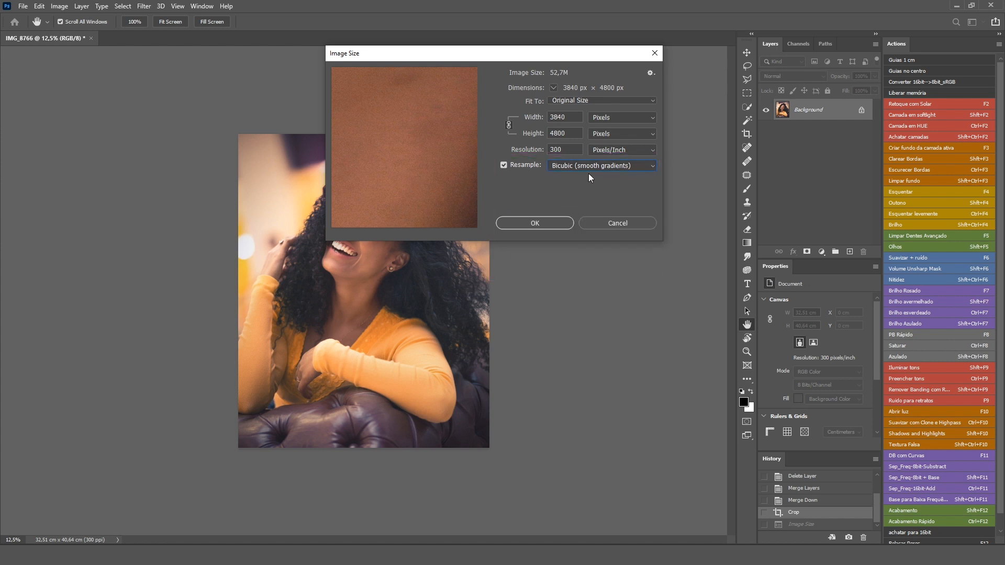
{"action": "left_click", "coordinate": [591, 167]}
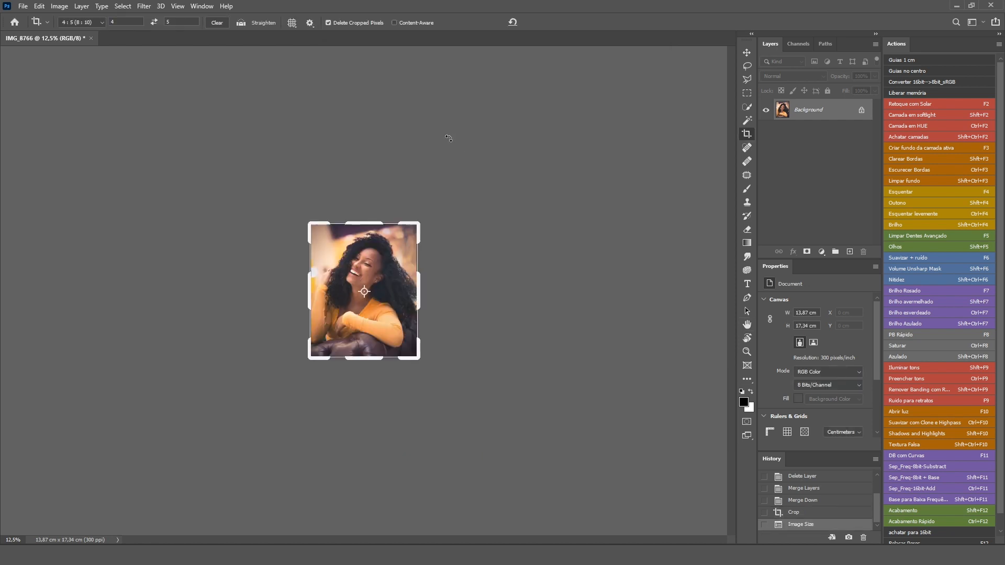
Duplicate the background layer and apply a High Pass filter with a 3-pixel radius to the copy.
{"action": "key", "text": "v"}
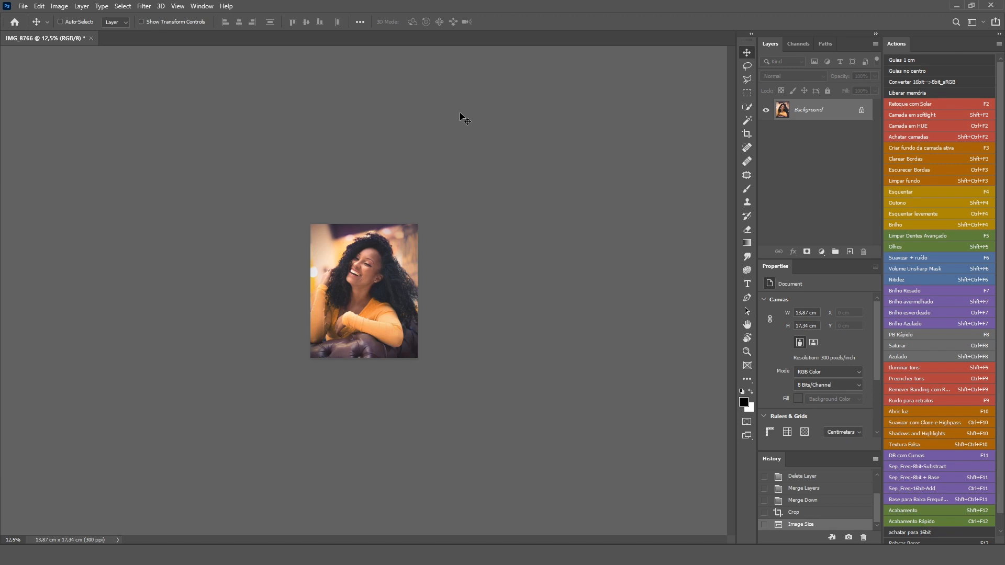
{"action": "key", "text": "ctrl+1"}
{"action": "scroll", "coordinate": [440, 168], "scroll_direction": "up", "scroll_amount": 3}
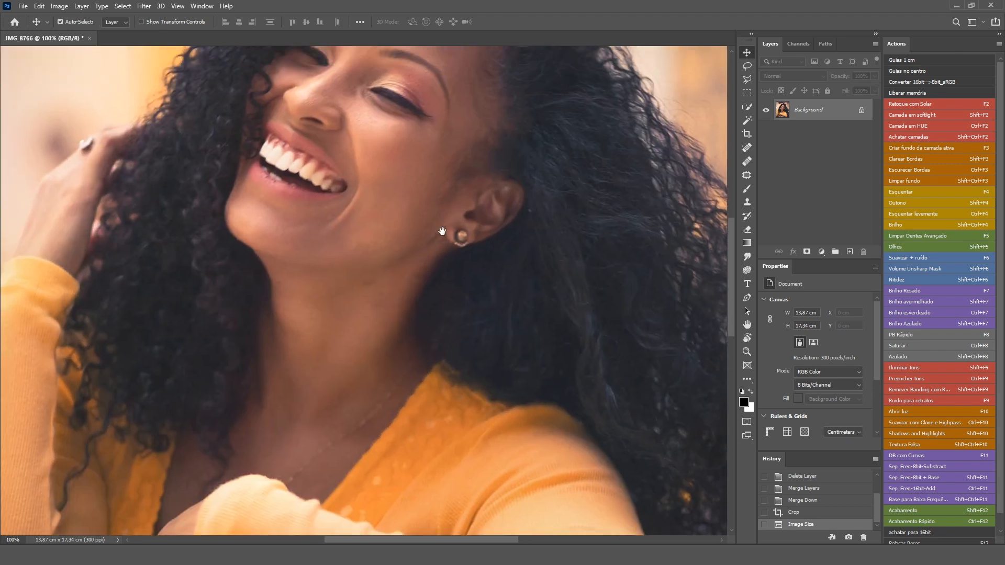
{"action": "key", "text": "ctrl+minus"}
{"action": "key", "text": "ctrl+minus"}
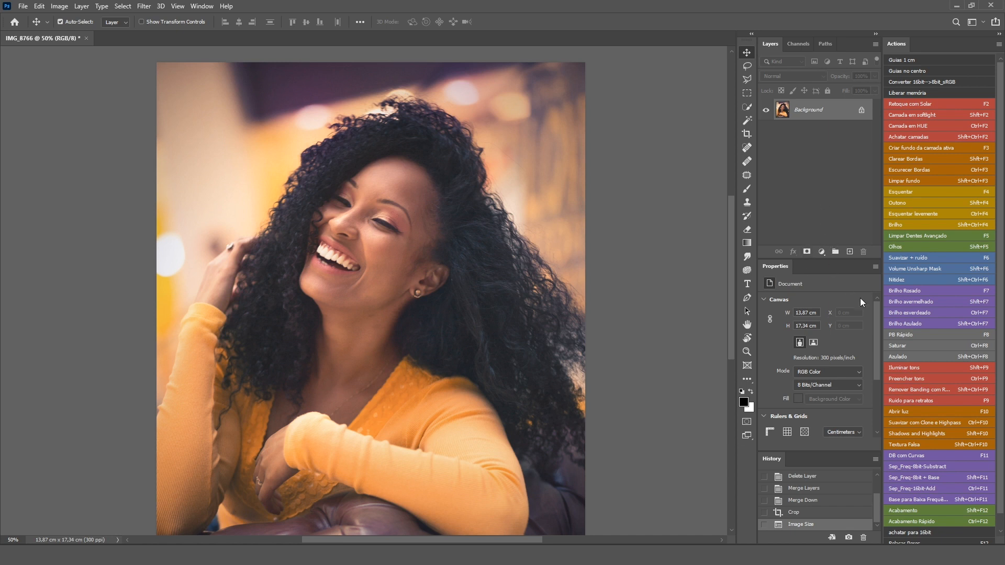
{"action": "key", "text": "ctrl+j"}
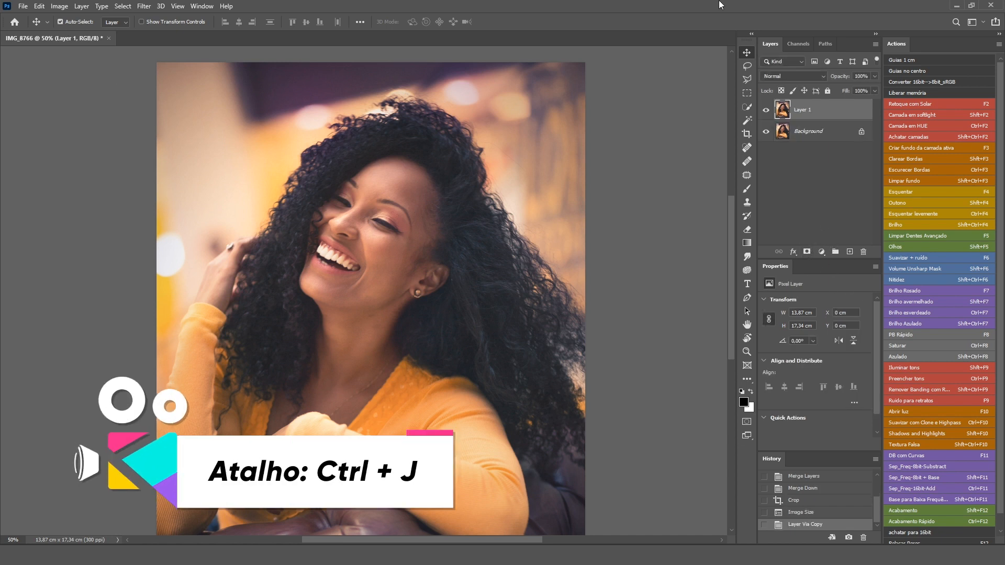
{"action": "left_click", "coordinate": [144, 6]}
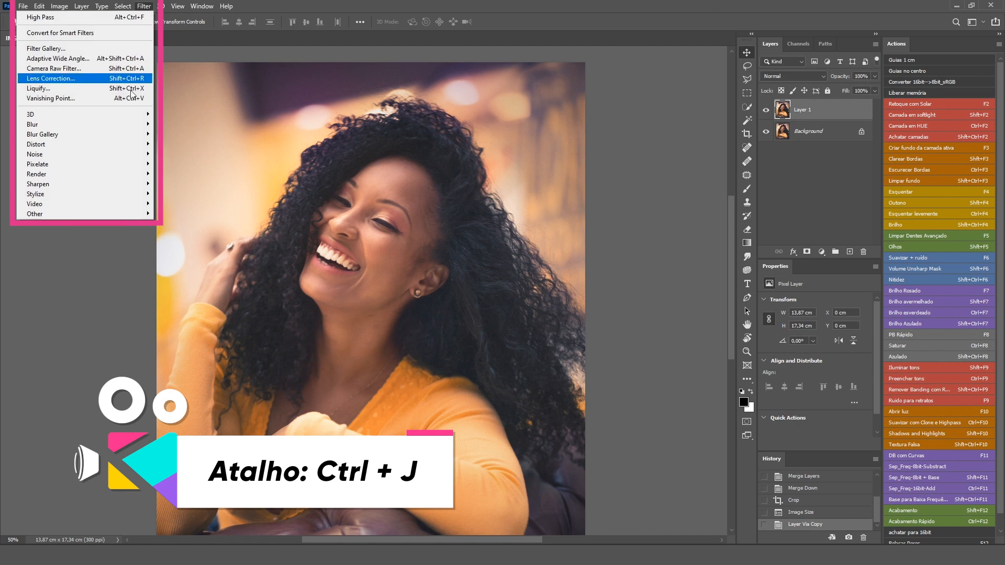
{"action": "mouse_move", "coordinate": [126, 214]}
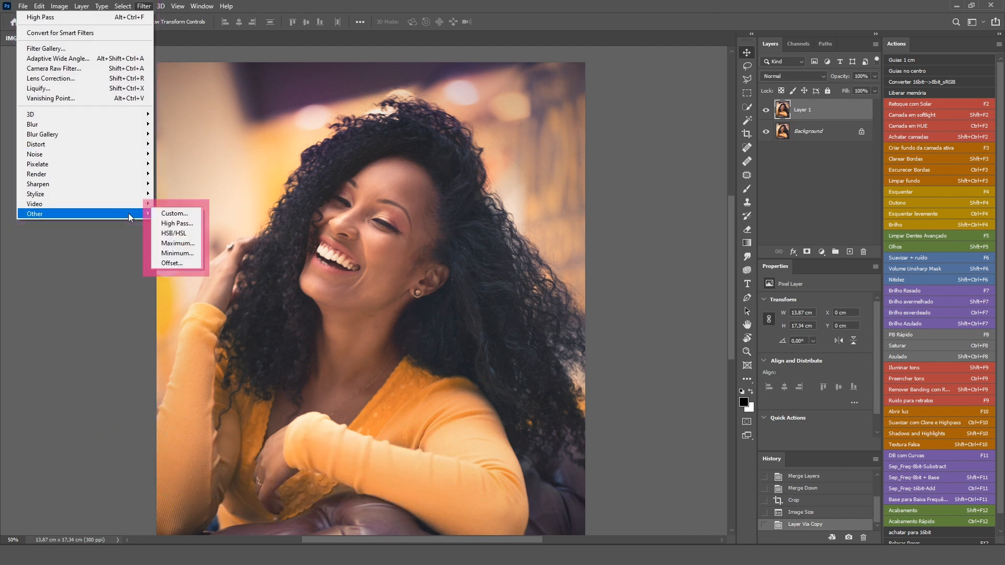
{"action": "left_click", "coordinate": [183, 225]}
{"action": "type", "text": "3"}
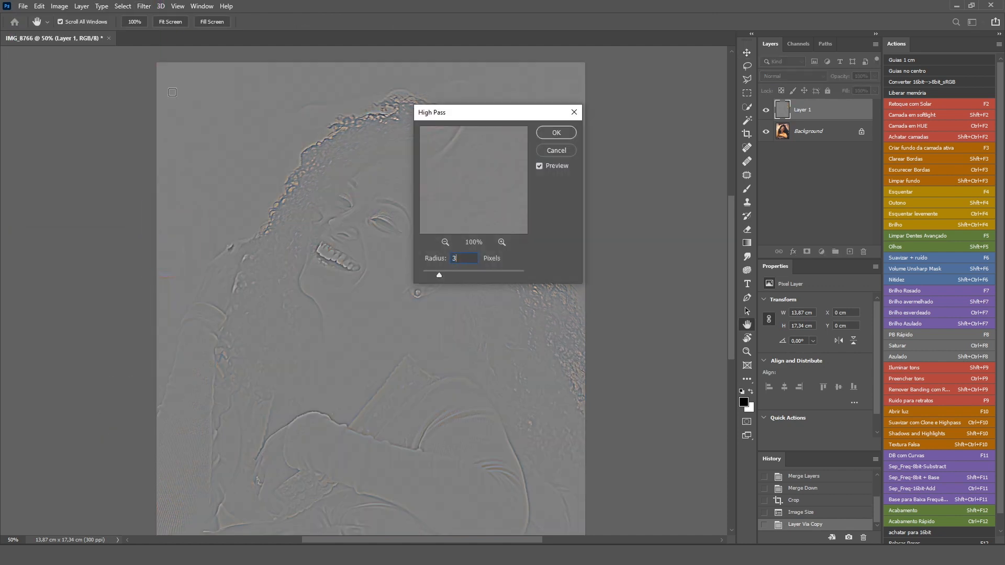
{"action": "key", "text": "Return"}
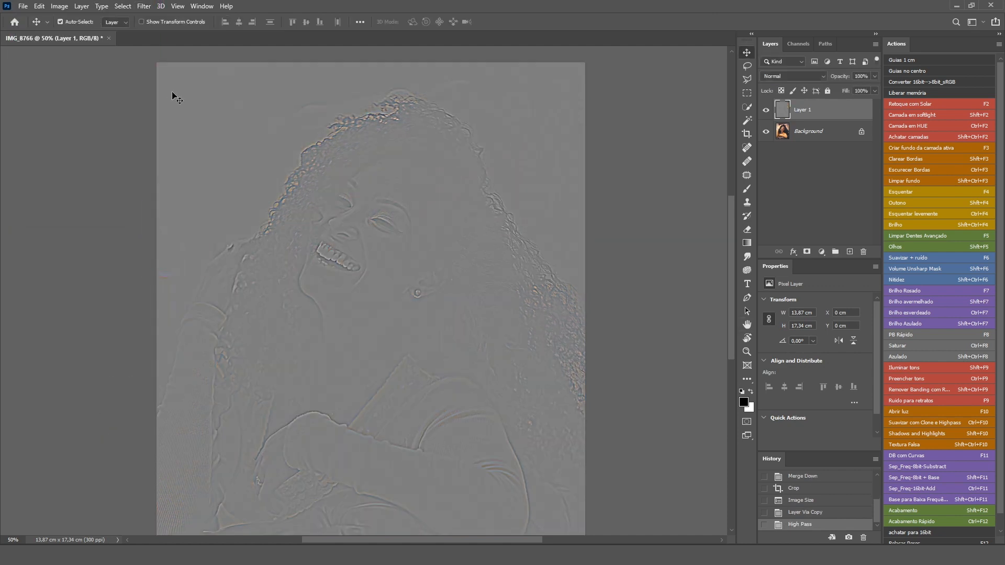
Set the High Pass layer's blend mode to Overlay and toggle its visibility to compare the sharpening.
{"action": "left_click", "coordinate": [808, 77]}
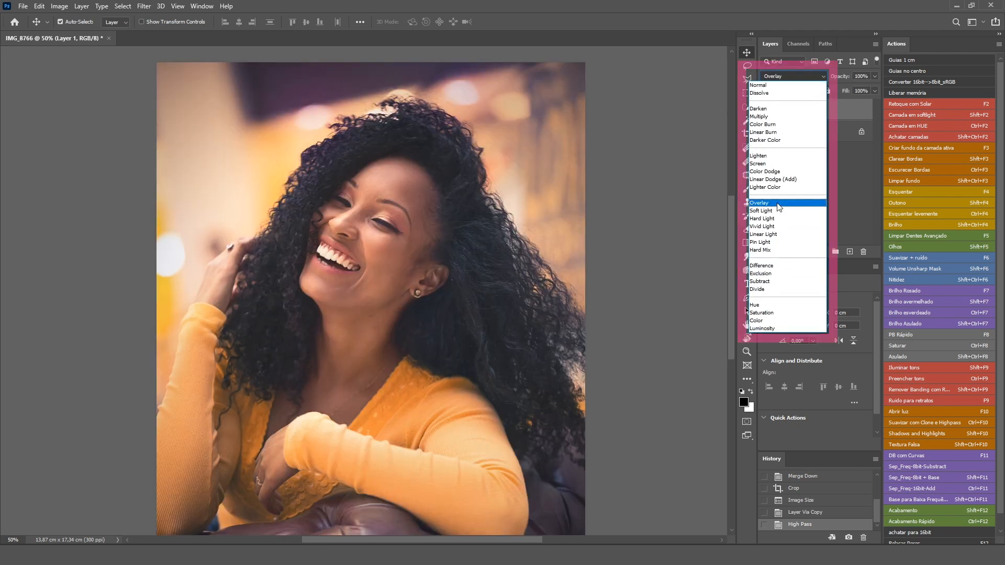
{"action": "left_click", "coordinate": [777, 203]}
{"action": "left_click", "coordinate": [768, 111]}
{"action": "left_click", "coordinate": [767, 111]}
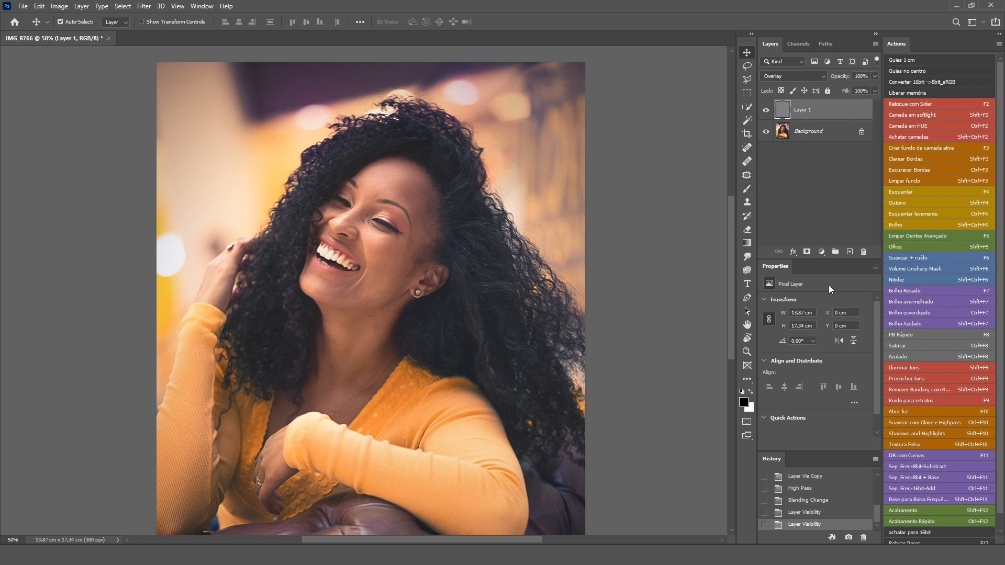
Add a mask to the High Pass layer, invert it to black, and keep the mask selected.
{"action": "left_click", "coordinate": [808, 252]}
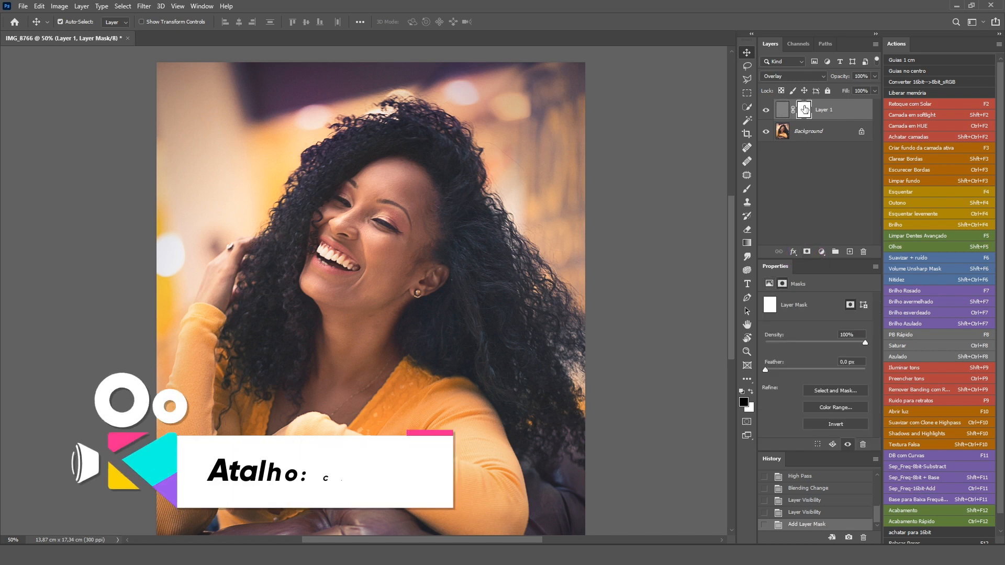
{"action": "key", "text": "ctrl+i"}
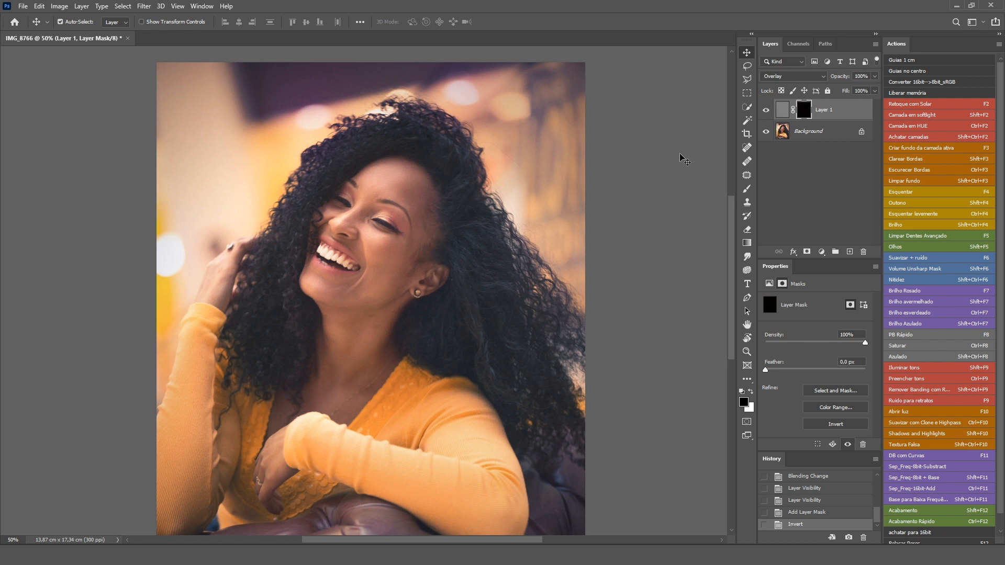
{"action": "key", "text": "ctrl+i"}
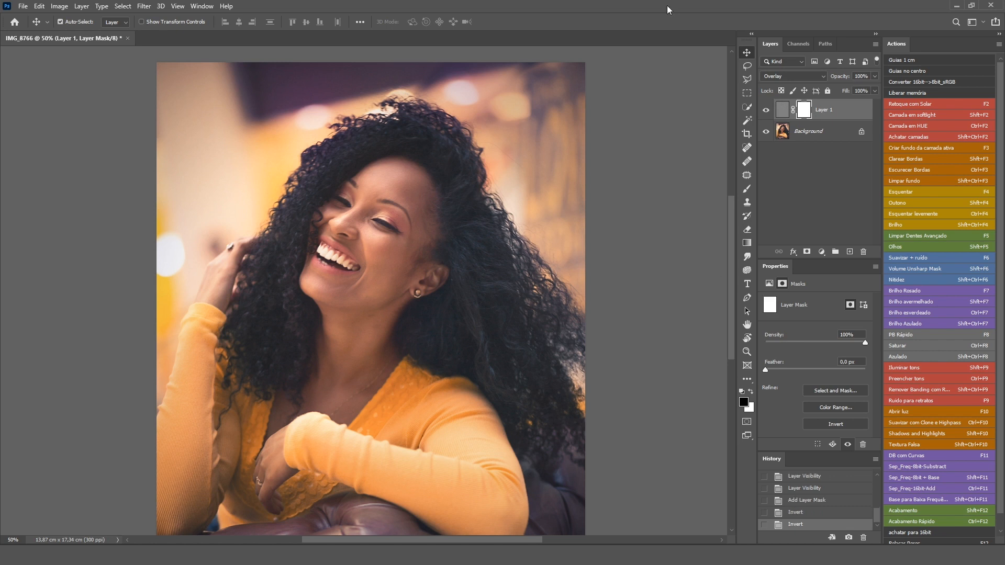
{"action": "key", "text": "ctrl+i"}
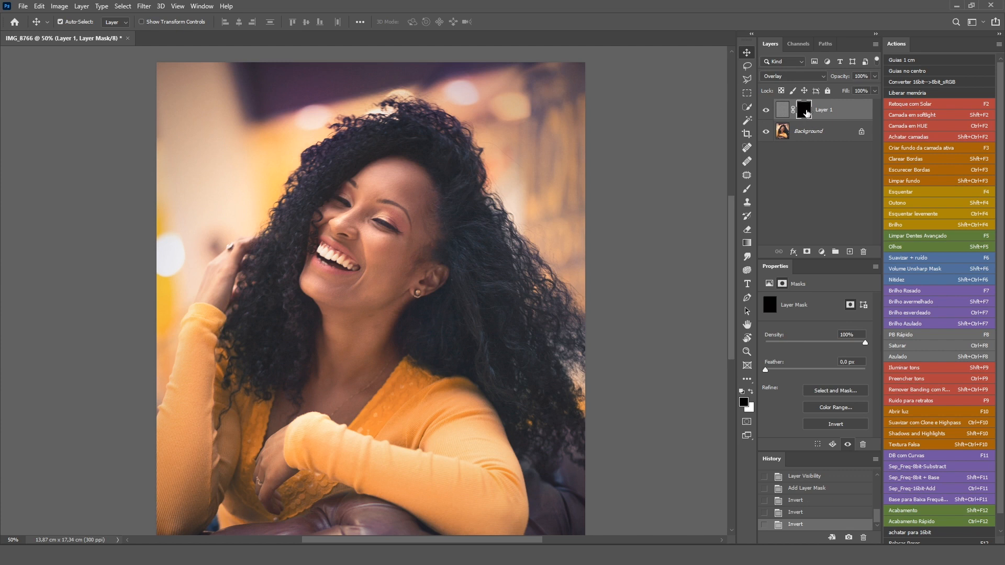
{"action": "left_click", "coordinate": [784, 113]}
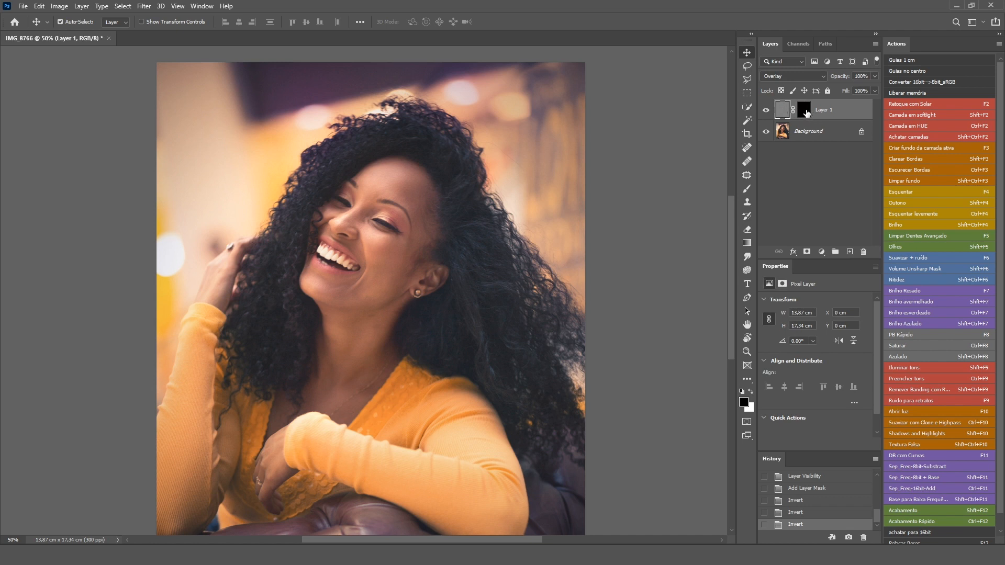
{"action": "left_click", "coordinate": [806, 113]}
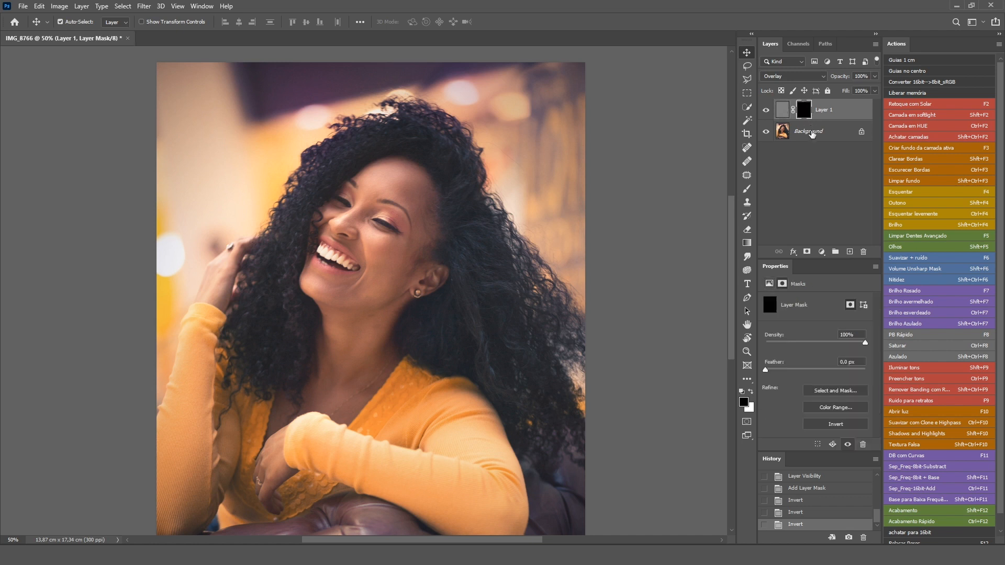
Paint the mask white with the Brush over the hair and eyes, and merge the layer down.
{"action": "left_click", "coordinate": [748, 190]}
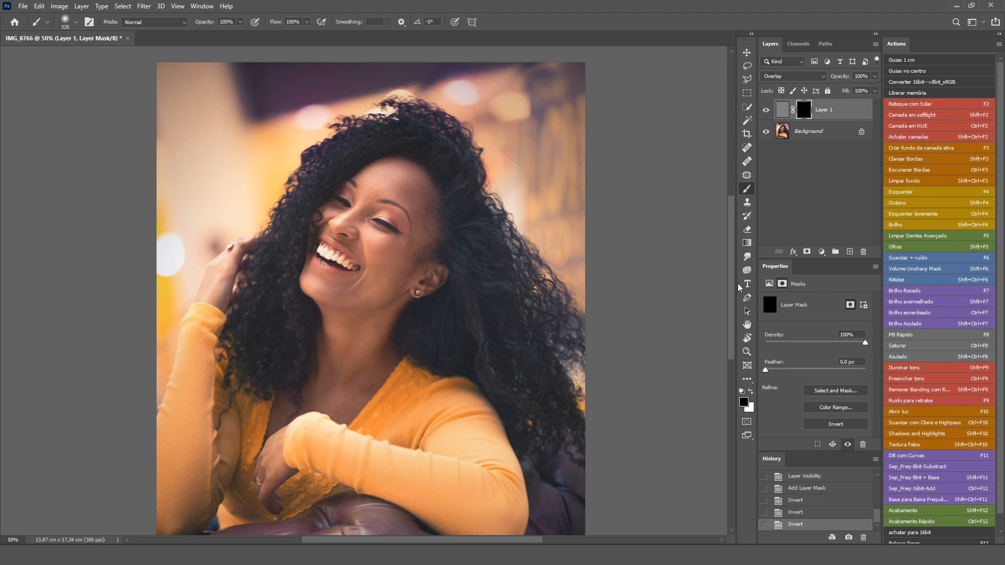
{"action": "left_click", "coordinate": [751, 391]}
{"action": "mouse_move", "coordinate": [489, 142]}
{"action": "left_mouse_down"}
{"action": "mouse_move", "coordinate": [442, 143]}
{"action": "mouse_move", "coordinate": [453, 147]}
{"action": "left_mouse_up"}
{"action": "mouse_move", "coordinate": [355, 130]}
{"action": "left_mouse_down"}
{"action": "mouse_move", "coordinate": [272, 256]}
{"action": "mouse_move", "coordinate": [384, 126]}
{"action": "mouse_move", "coordinate": [432, 144]}
{"action": "left_mouse_up"}
{"action": "mouse_move", "coordinate": [468, 181]}
{"action": "left_mouse_down"}
{"action": "mouse_move", "coordinate": [578, 349]}
{"action": "mouse_move", "coordinate": [484, 260]}
{"action": "left_mouse_up"}
{"action": "left_click_drag", "start_coordinate": [373, 236], "coordinate": [381, 224]}
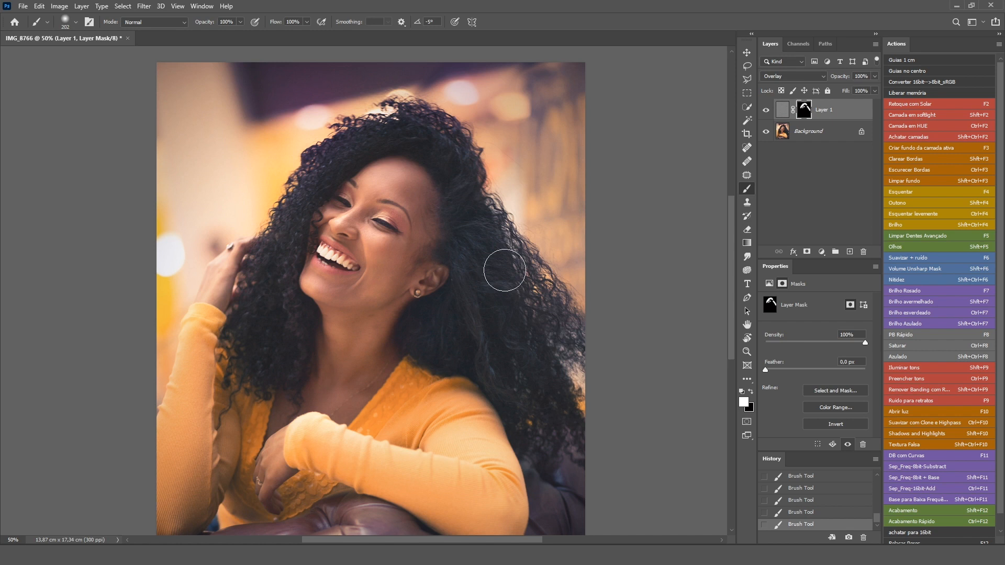
{"action": "key", "text": "ctrl+e"}
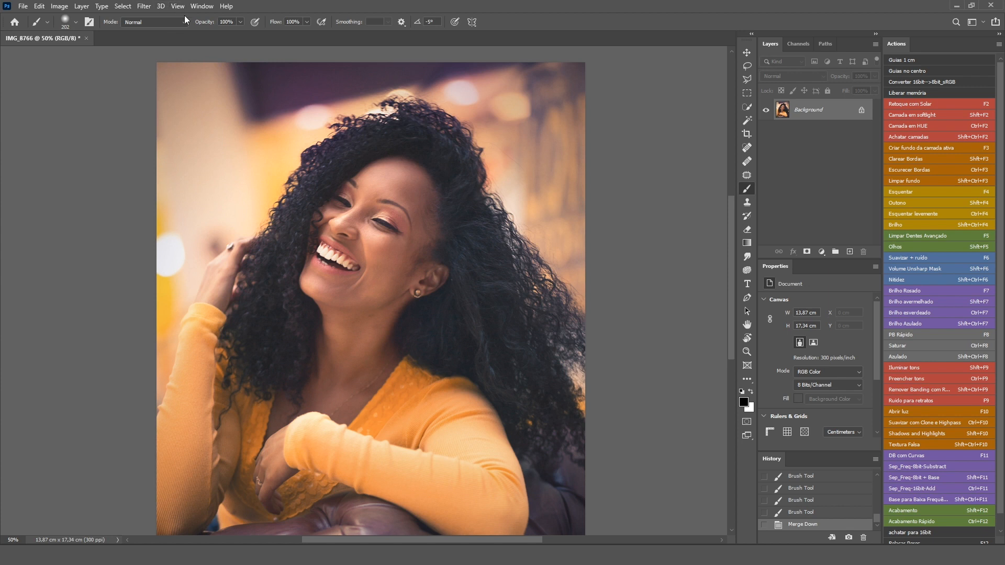
Create a new layer in Soft Light mode filled with the neutral color (50% gray).
{"action": "left_click", "coordinate": [850, 252]}
{"action": "key", "text": "ctrl+z"}
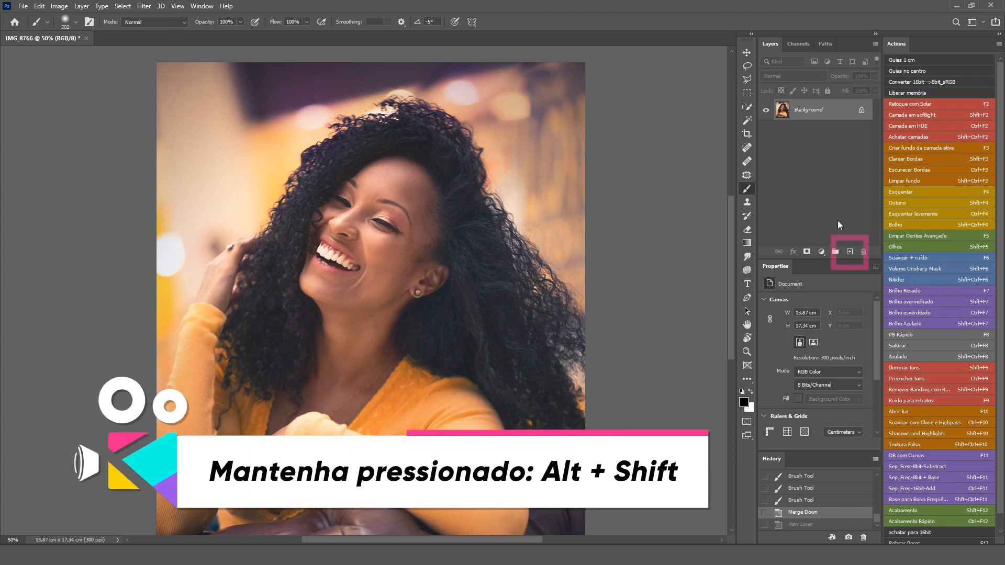
{"action": "left_click", "coordinate": [850, 252], "text": "alt"}
{"action": "left_click_drag", "start_coordinate": [534, 146], "coordinate": [575, 69]}
{"action": "left_click", "coordinate": [516, 134]}
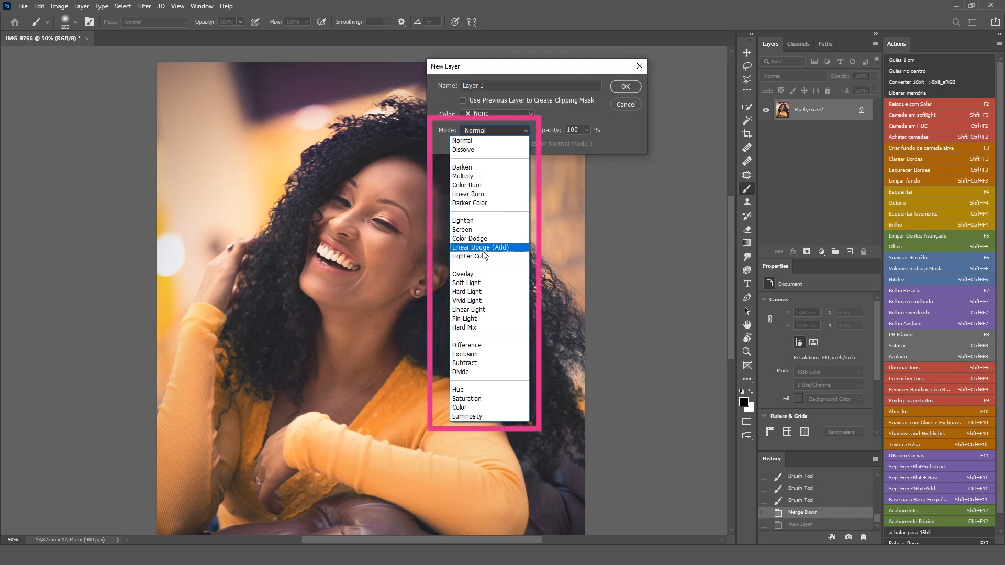
{"action": "left_click", "coordinate": [493, 280]}
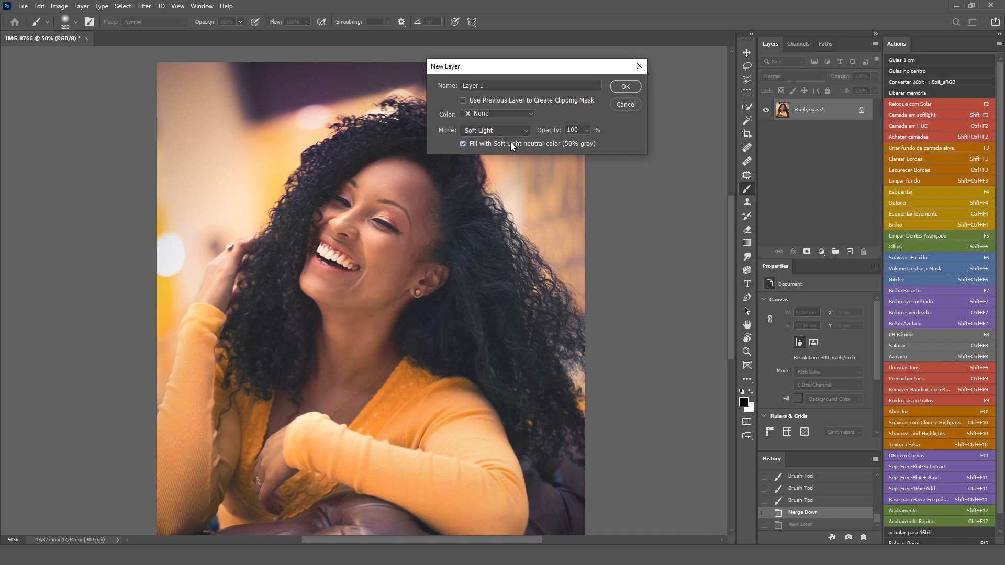
{"action": "left_click", "coordinate": [631, 86]}
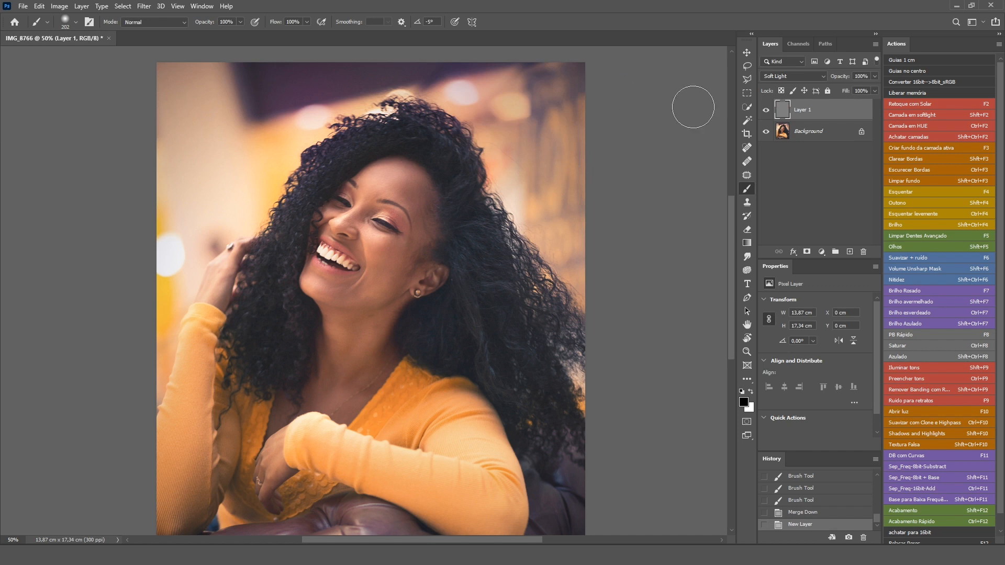
Apply Add Noise to the gray layer with Gaussian distribution and Monochromatic enabled, using an amount below 12.5%.
{"action": "key", "text": "ctrl+1"}
{"action": "left_click", "coordinate": [143, 6]}
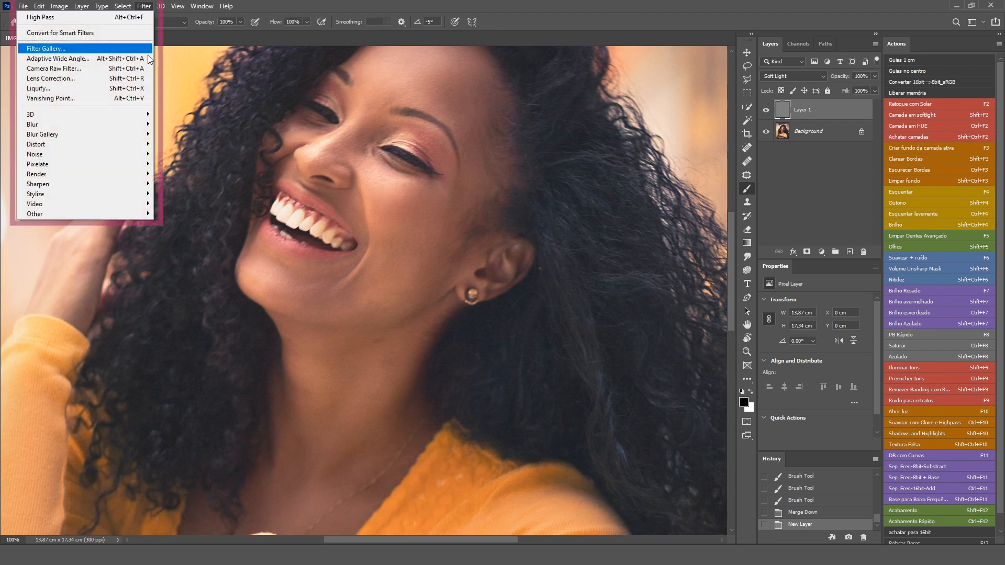
{"action": "mouse_move", "coordinate": [131, 154]}
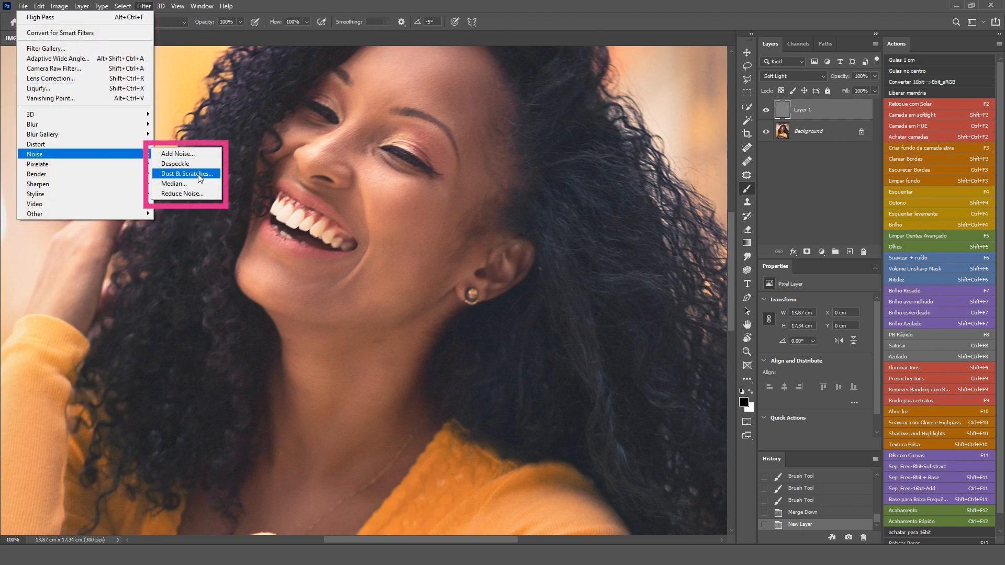
{"action": "left_click", "coordinate": [181, 154]}
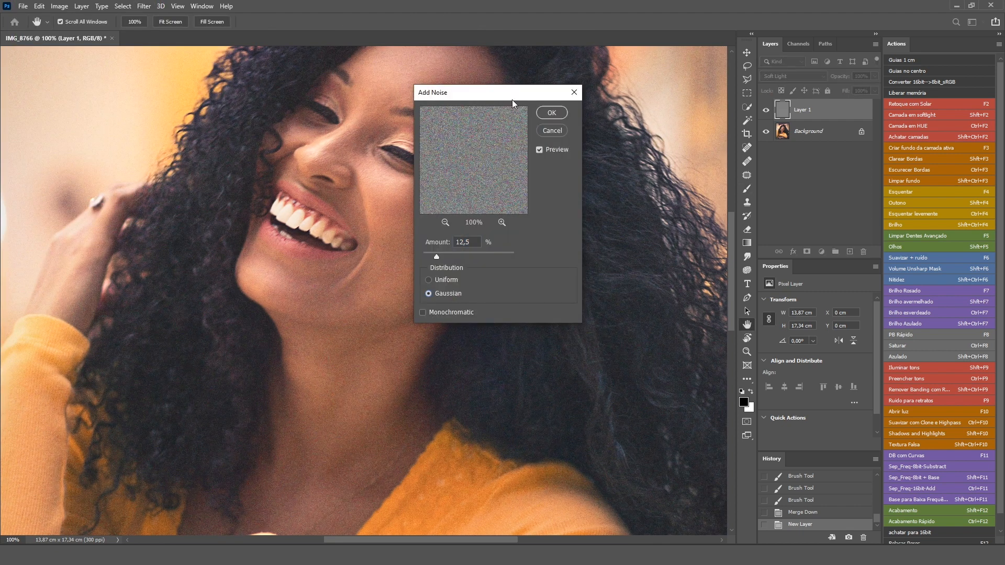
{"action": "left_click_drag", "start_coordinate": [512, 94], "coordinate": [639, 38]}
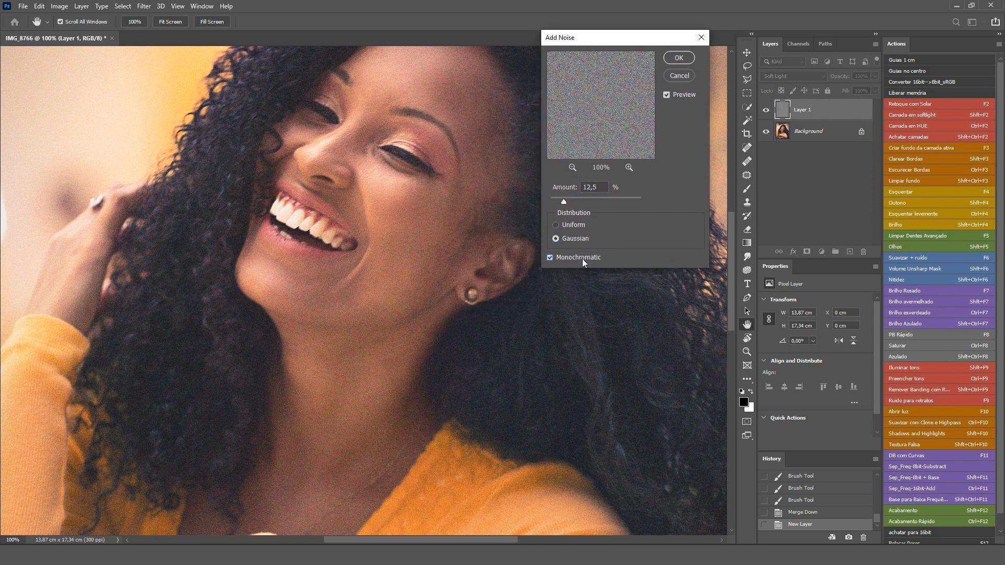
{"action": "left_click_drag", "start_coordinate": [566, 199], "coordinate": [558, 203]}
{"action": "key", "text": "Return"}
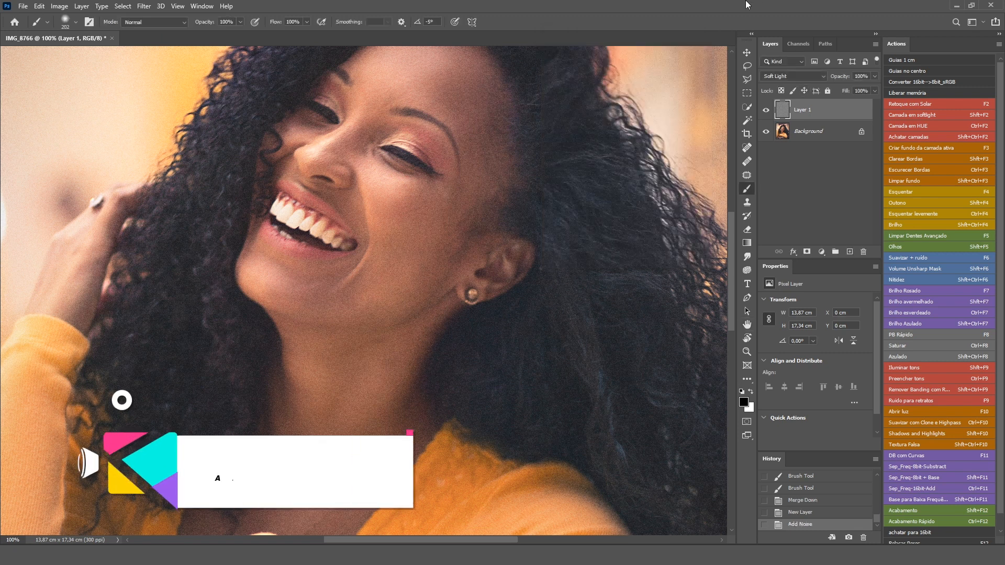
Duplicate the noise layer and scale the copy proportionally to 200% with Free Transform.
{"action": "key", "text": "ctrl+j"}
{"action": "key", "text": "ctrl+minus"}
{"action": "key", "text": "ctrl+minus"}
{"action": "key", "text": "ctrl+minus"}
{"action": "key", "text": "ctrl+minus"}
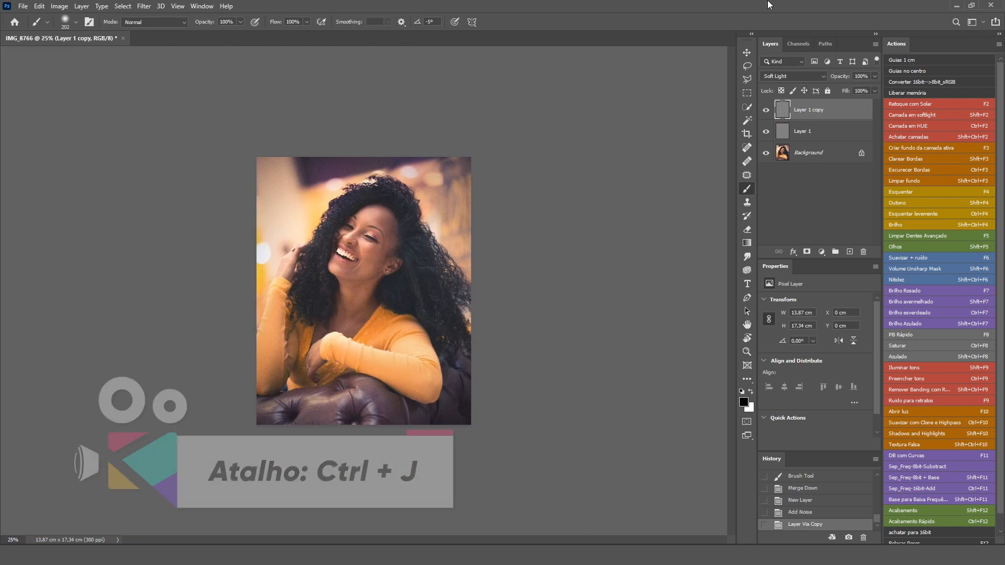
{"action": "key", "text": "ctrl+t"}
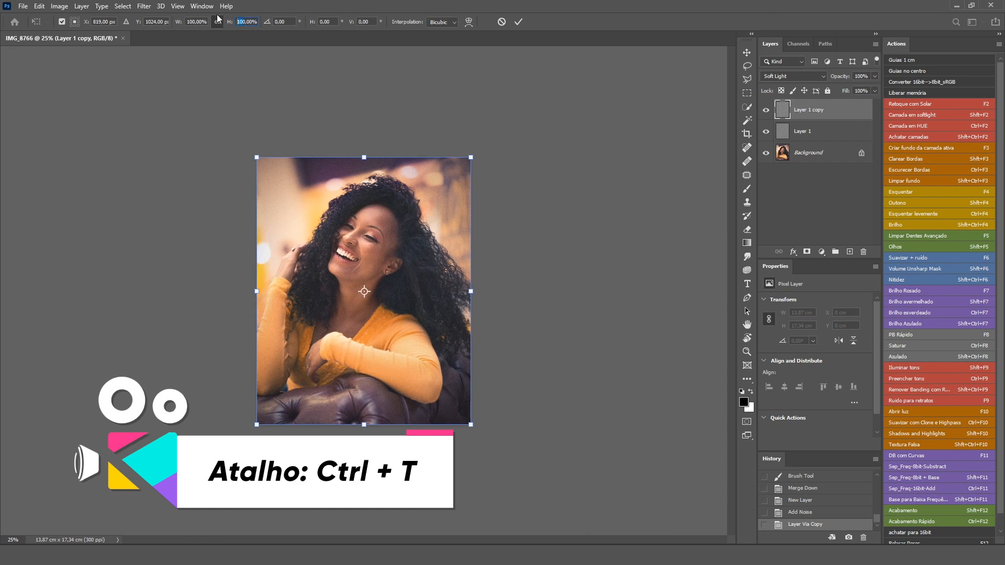
{"action": "type", "text": "20"}
{"action": "left_click", "coordinate": [521, 23]}
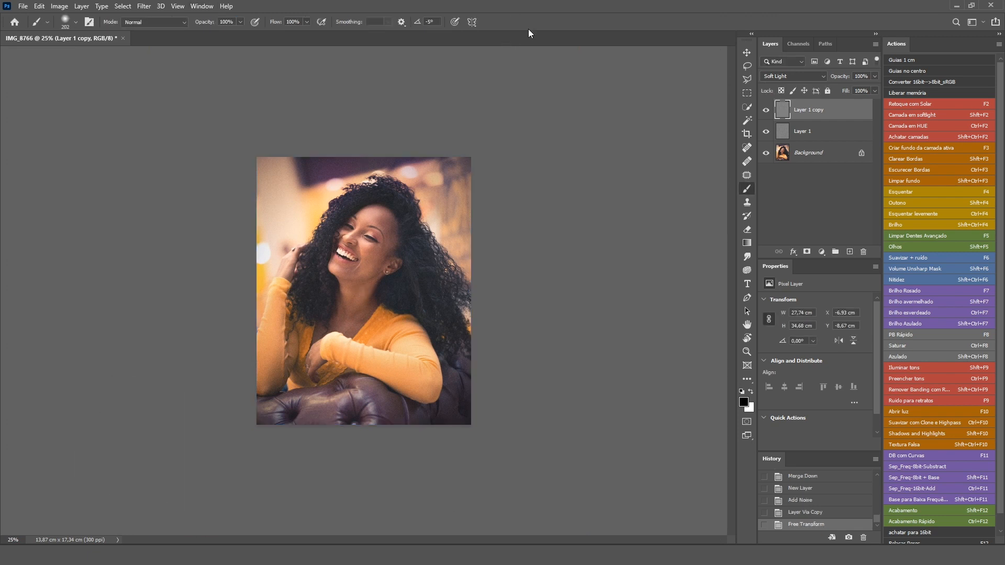
Group the two noise layers and reduce the group's opacity to 48%.
{"action": "key", "text": "ctrl+1"}
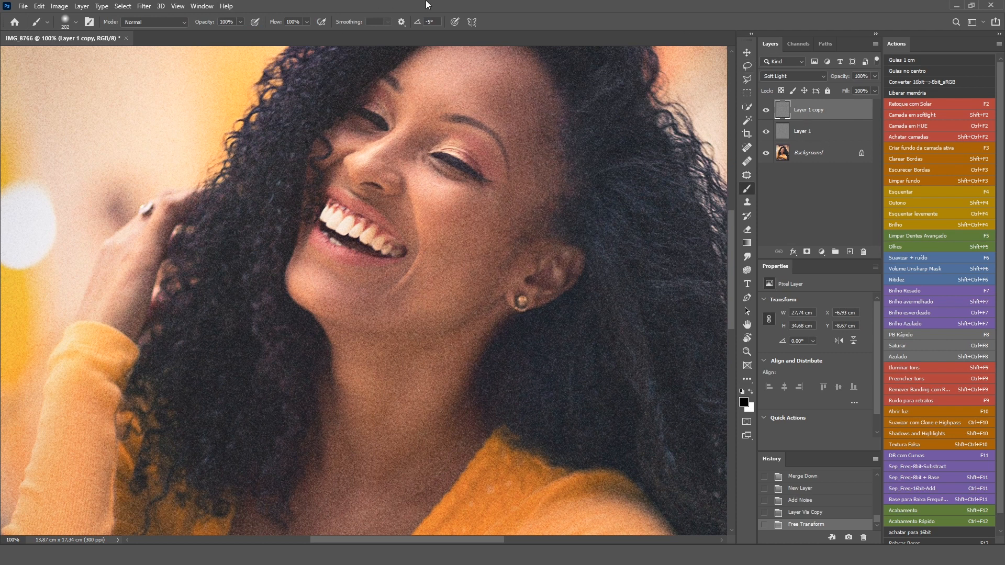
{"action": "left_click", "coordinate": [844, 135], "text": "shift"}
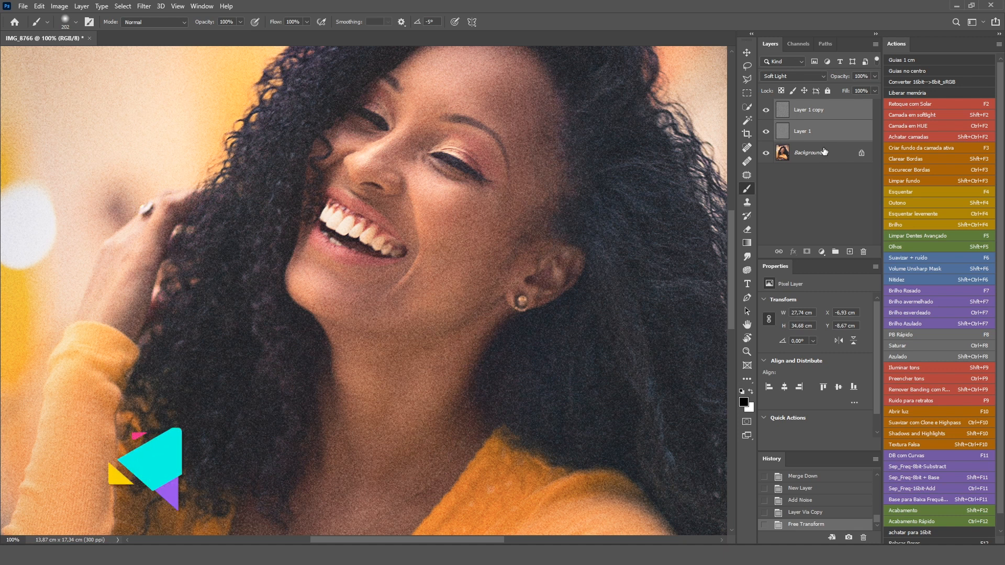
{"action": "key", "text": "ctrl+g"}
{"action": "left_click", "coordinate": [874, 76]}
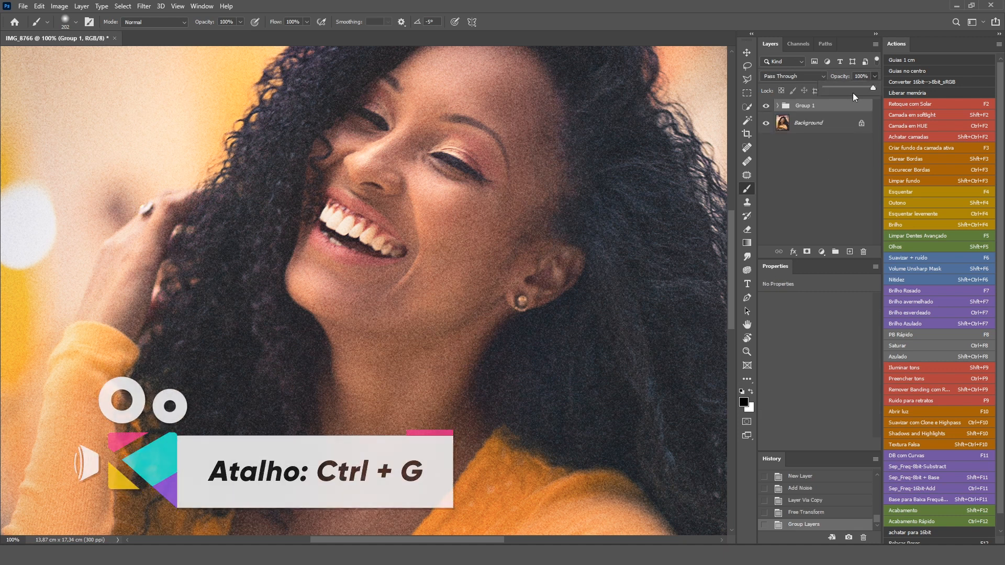
{"action": "left_click", "coordinate": [842, 88]}
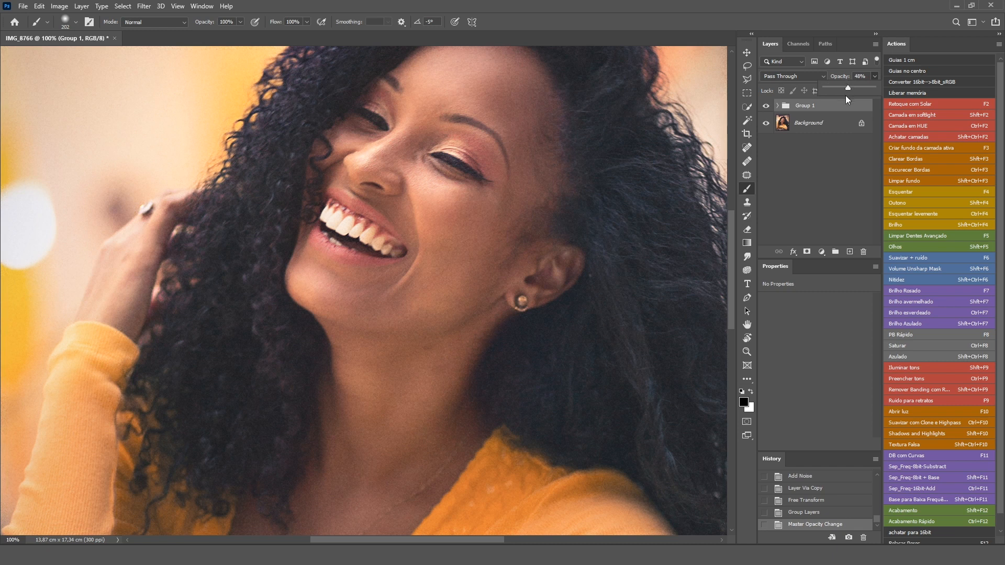
{"action": "left_click", "coordinate": [804, 204]}
Toggle the noise group's visibility and examine the grain on the portrait both at 100% and in the full-image view.
{"action": "left_click", "coordinate": [766, 107]}
{"action": "left_click", "coordinate": [767, 106]}
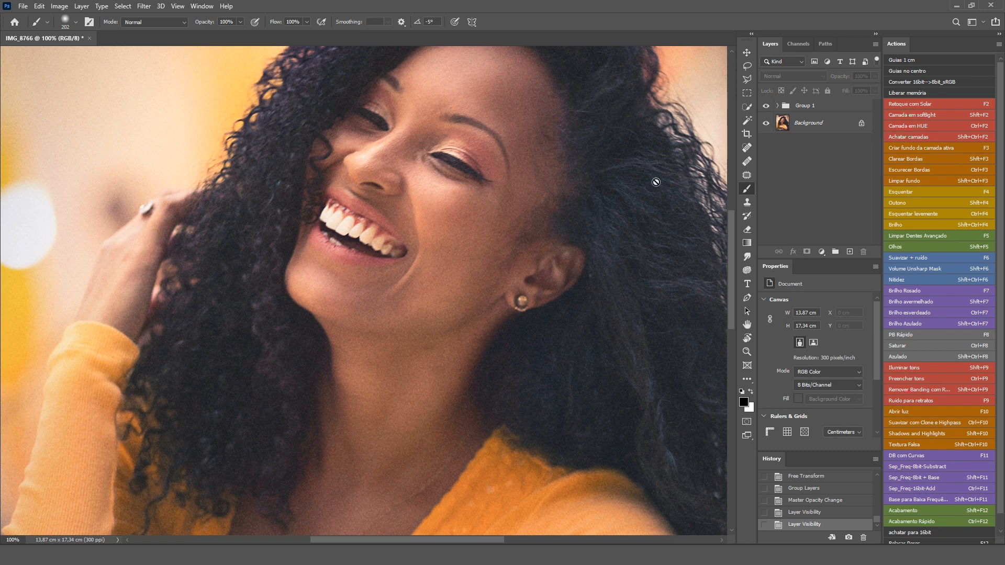
{"action": "key", "text": "ctrl+minus"}
{"action": "key", "text": "ctrl+minus"}
{"action": "key", "text": "ctrl+minus"}
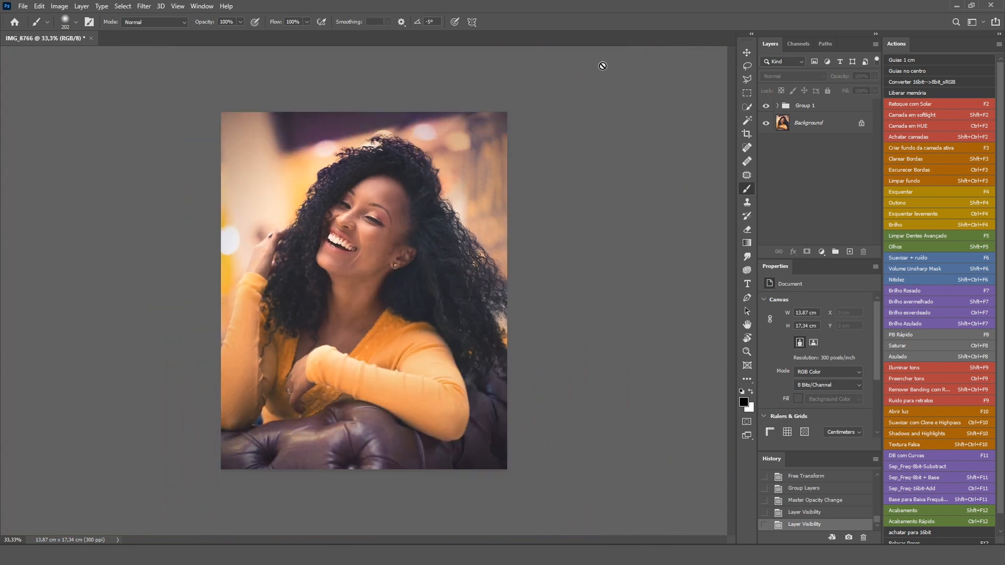
{"action": "key", "text": "ctrl+plus"}
{"action": "key", "text": "ctrl+plus"}
{"action": "key", "text": "ctrl+plus"}
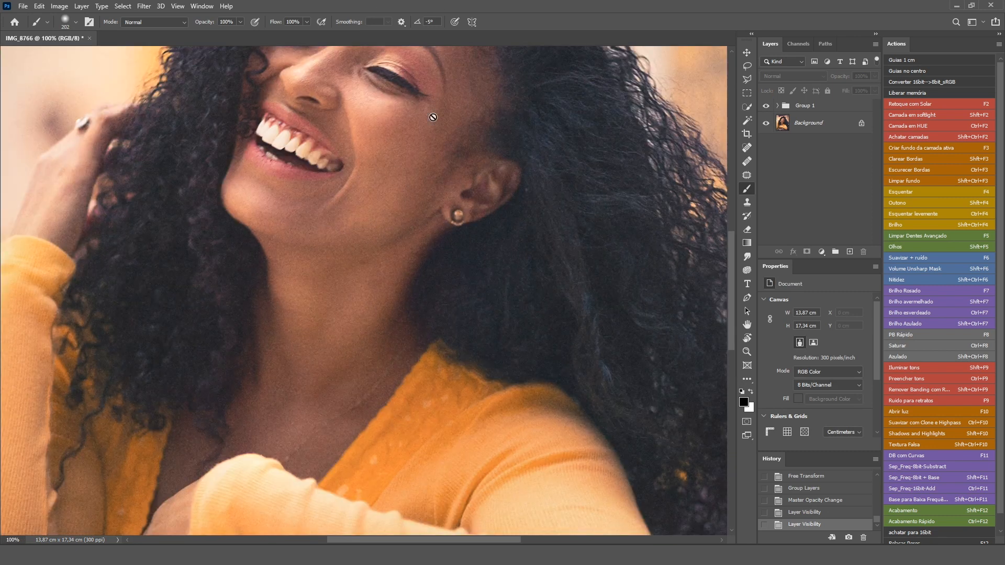
{"action": "key", "text": "ctrl+minus"}
{"action": "key", "text": "ctrl+minus"}
{"action": "key", "text": "ctrl+minus"}
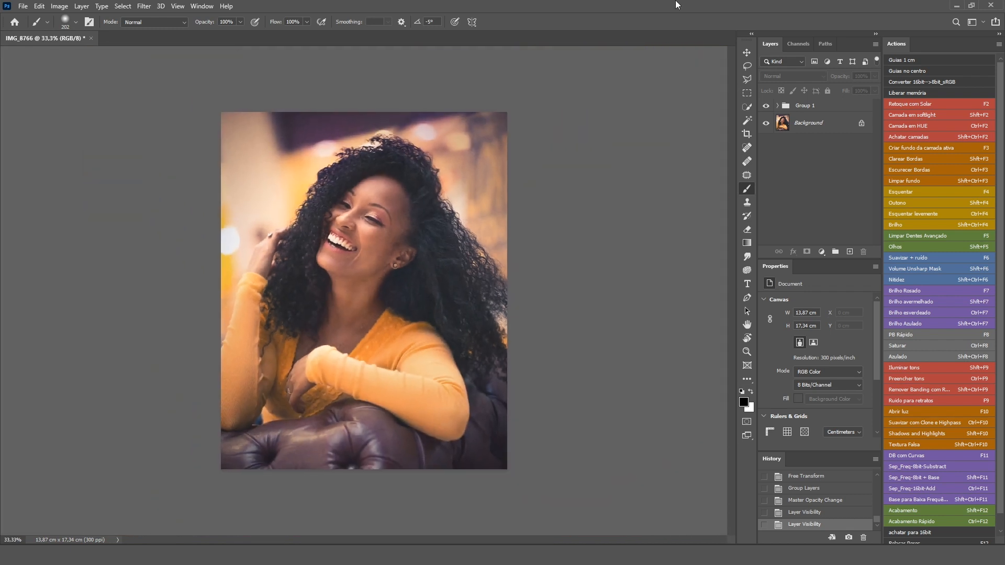
Merge the noise group with the Background layer into a single layer.
{"action": "left_click", "coordinate": [819, 109]}
{"action": "left_click", "coordinate": [824, 124], "text": "shift"}
{"action": "key", "text": "ctrl+e"}
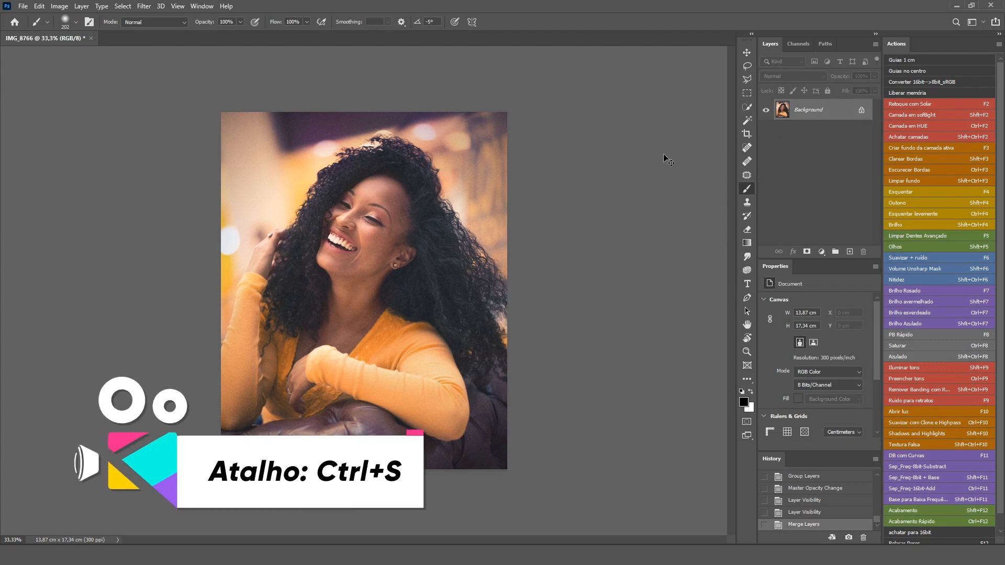
{"action": "key", "text": "ctrl+s"}
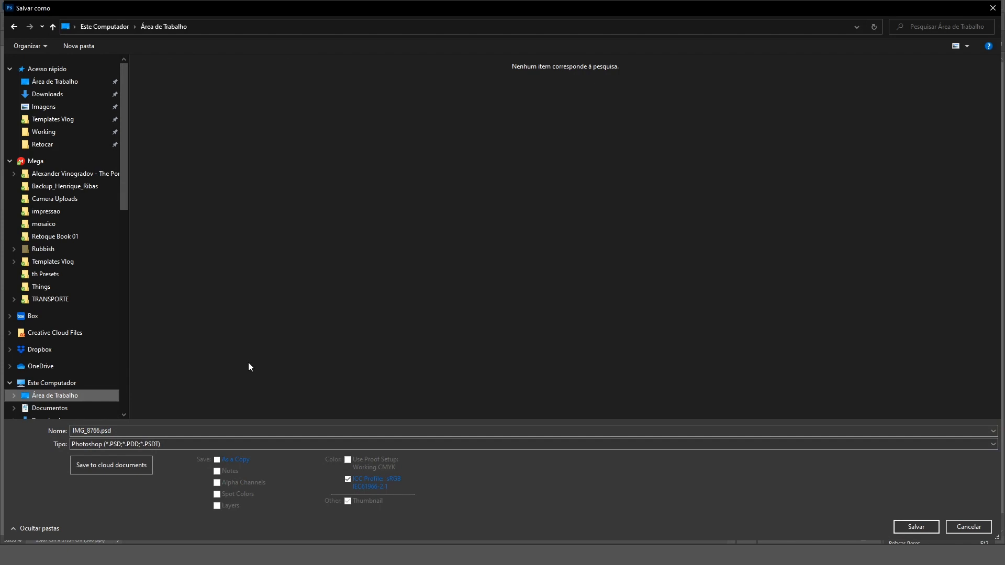
{"action": "left_click", "coordinate": [177, 444]}
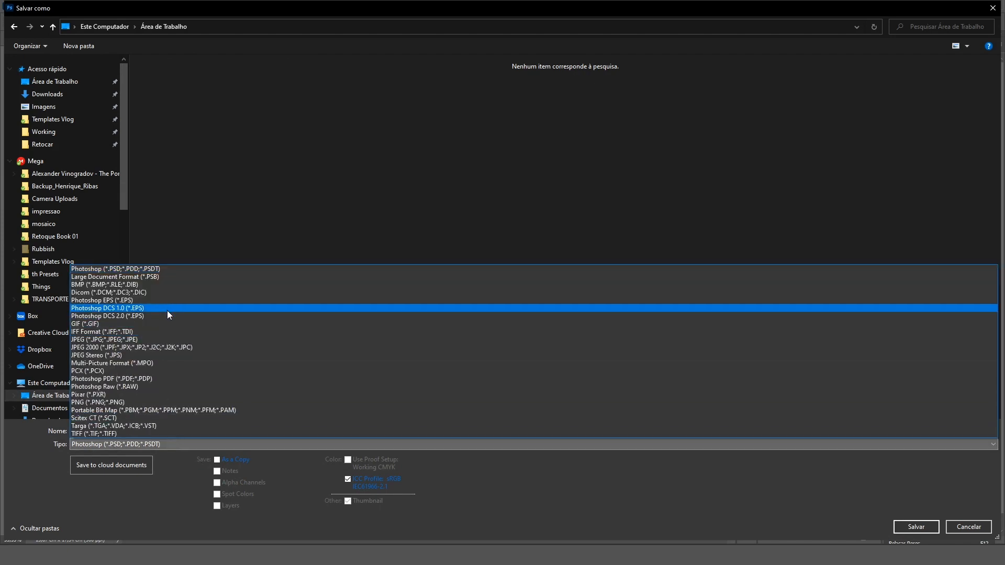
{"action": "left_click", "coordinate": [161, 340]}
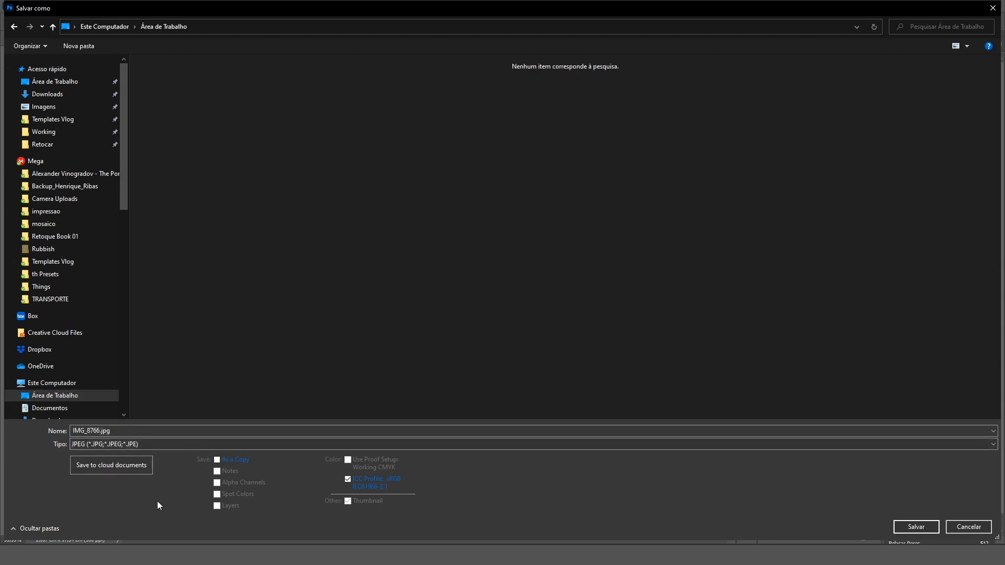
{"action": "left_click", "coordinate": [184, 431]}
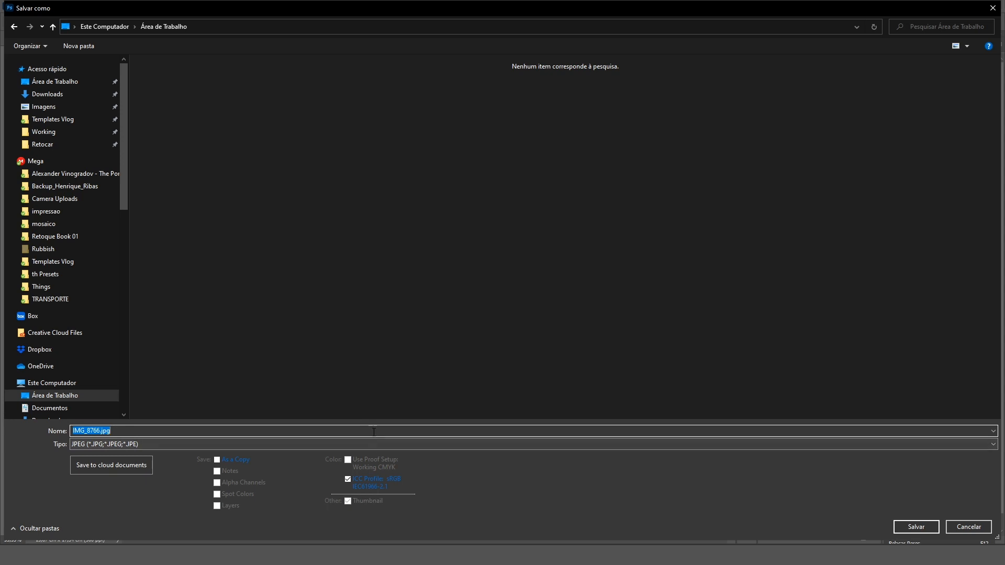
{"action": "left_click", "coordinate": [972, 530]}
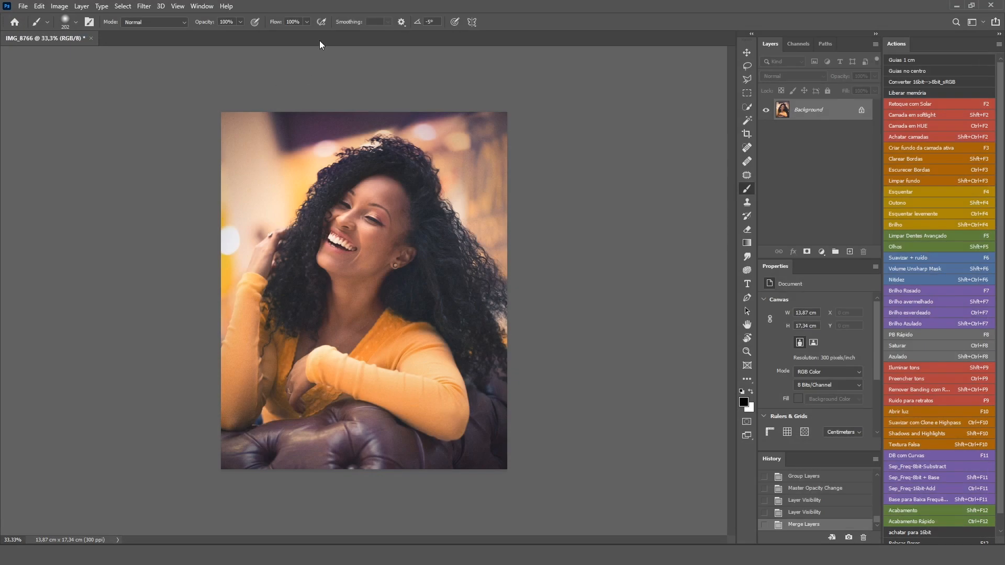